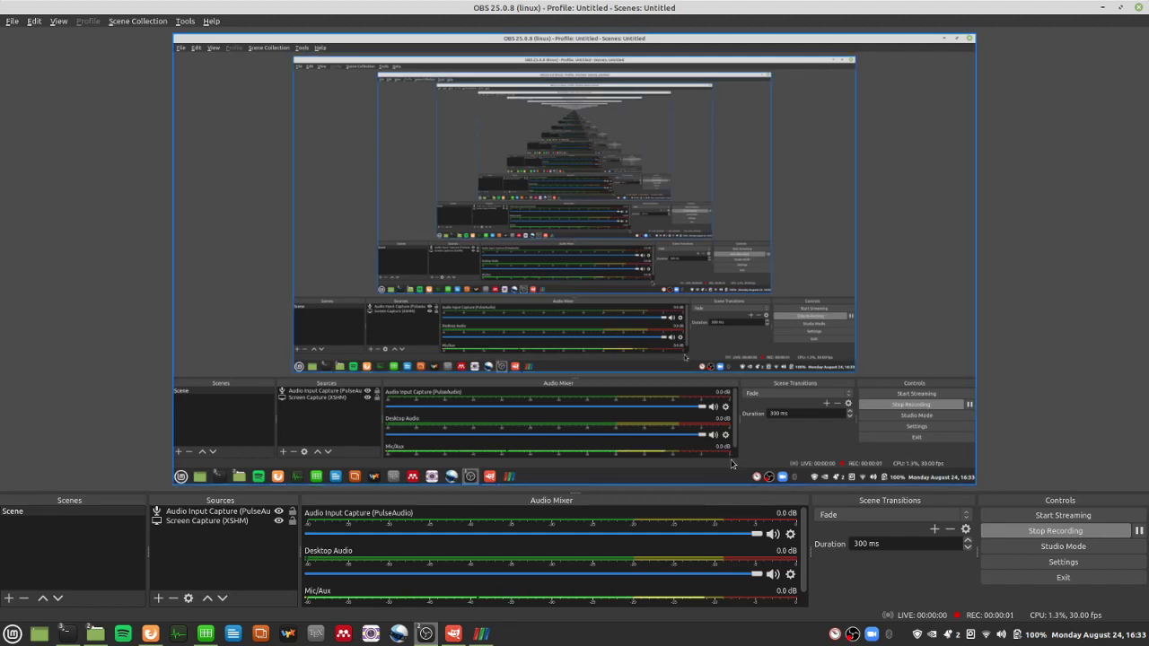
- Raise the third terminal window, the one with the OpenFOAM heat exchanger case listings
mouse_move(72, 634)
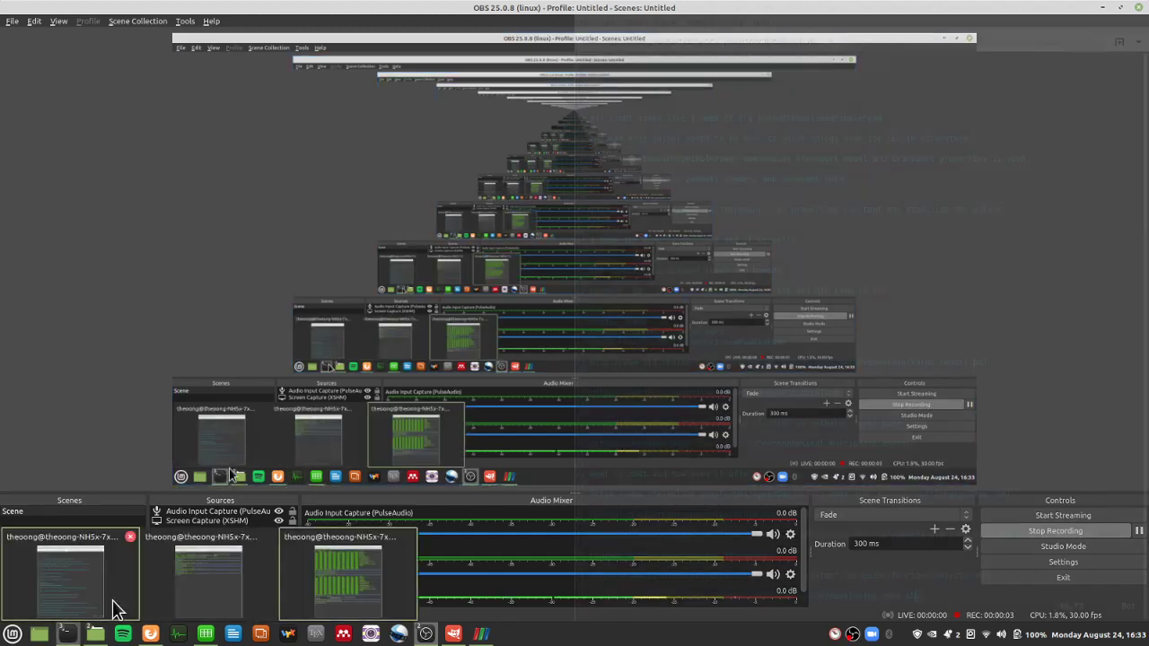
left_click(283, 599)
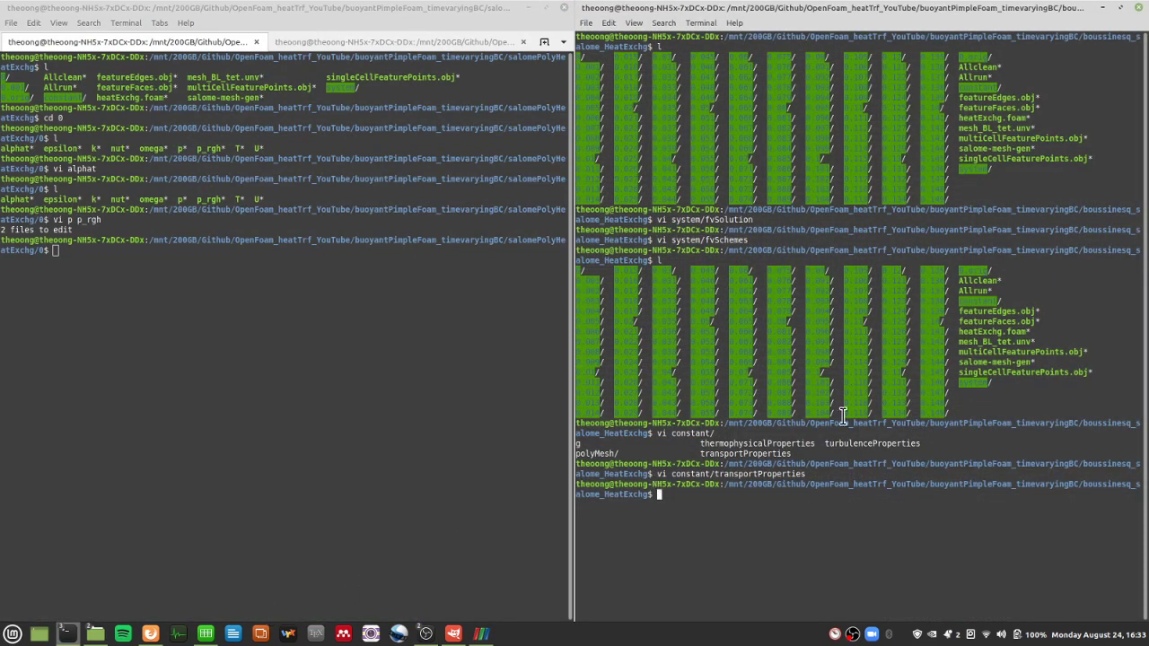
- Highlight rows of the case directory listing to look it over
left_click_drag(988, 402, 576, 271)
left_click(923, 386)
left_click_drag(957, 414, 757, 269)
- Bring ParaView 5.7.0 with the heatExchg.foam temperature slice to the front
mouse_move(481, 634)
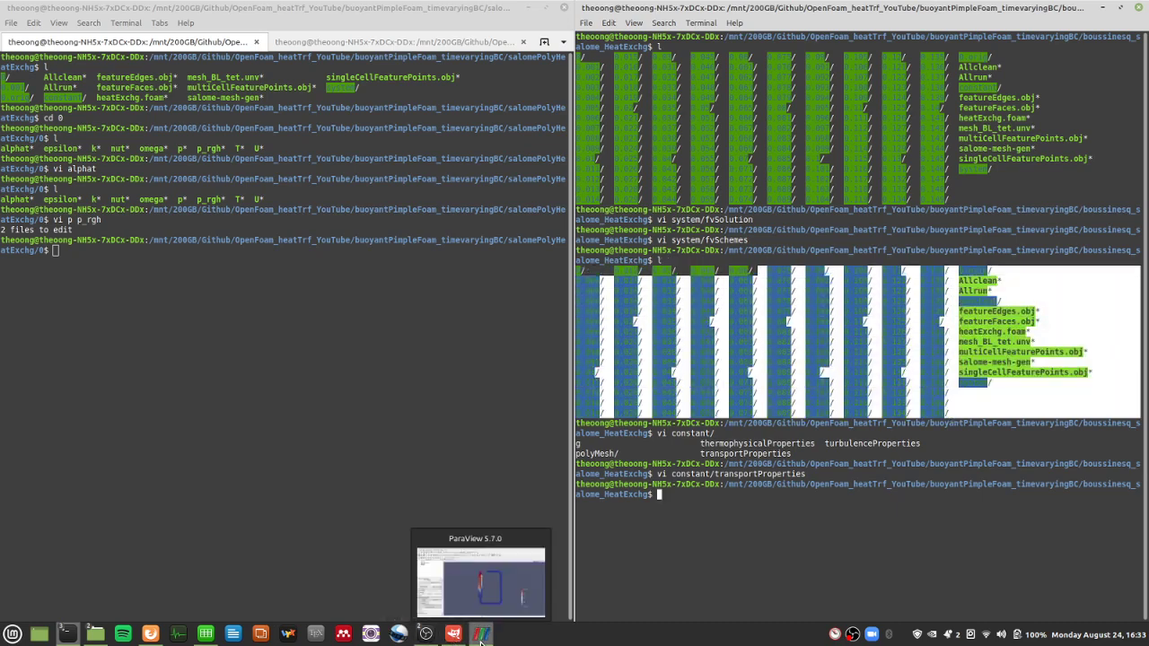
left_click(472, 578)
scroll(562, 326, "up", 5)
- Zoom the render view on the T slice, then switch to the Firefox release notes
scroll(576, 439, "down", 3)
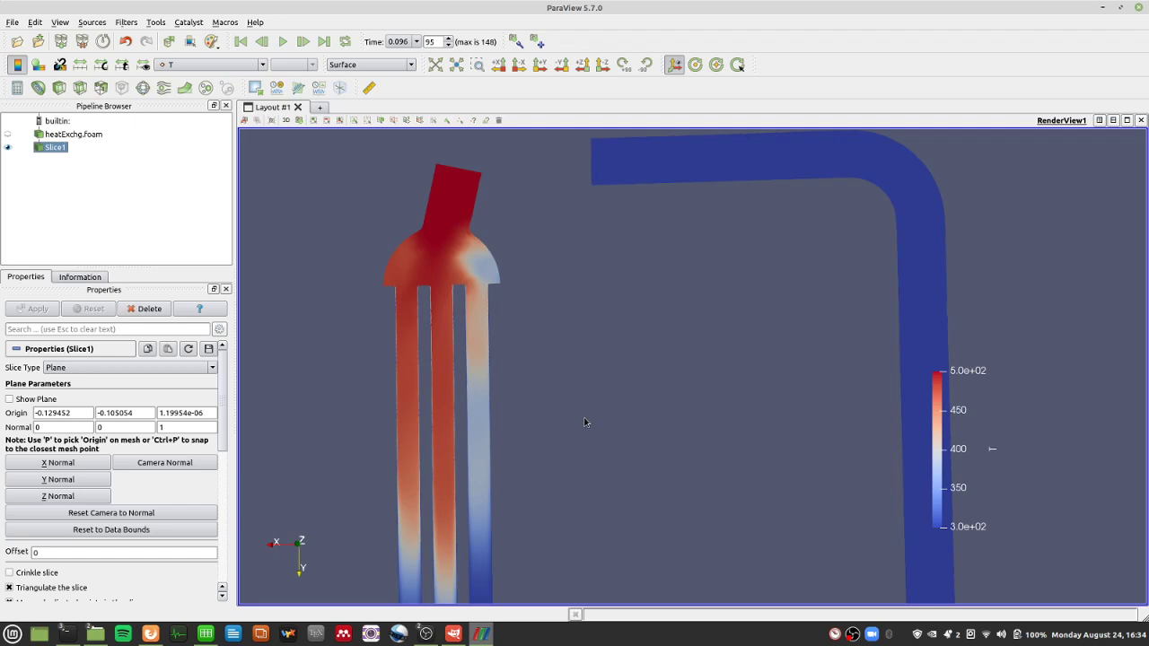
left_click(150, 634)
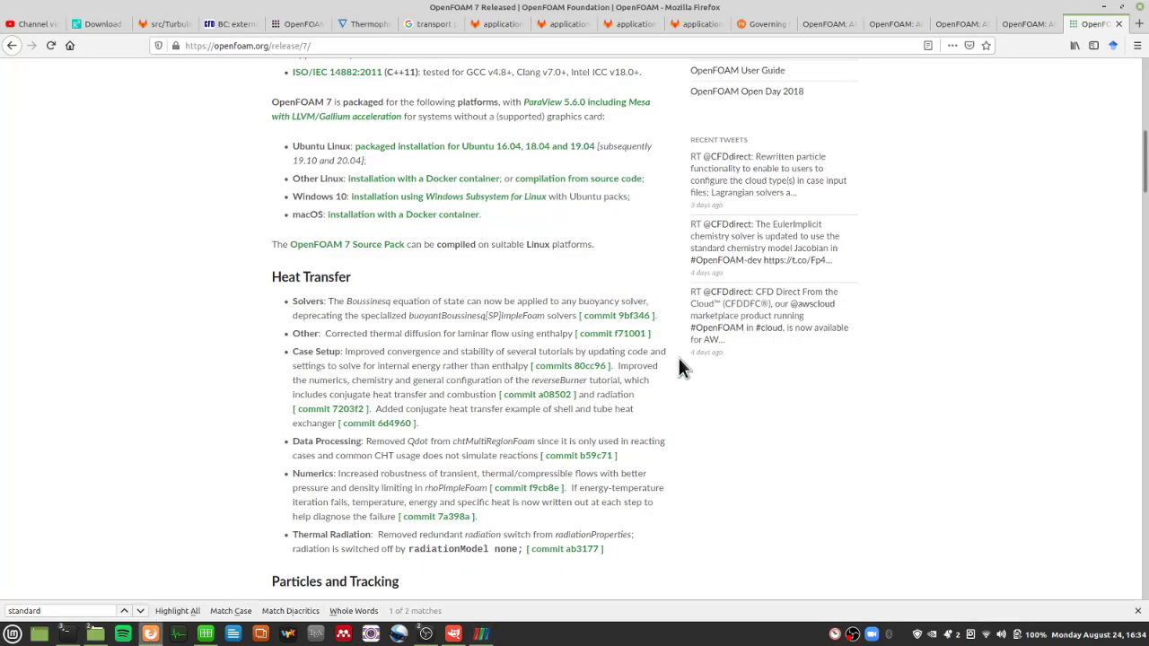
- Read the OpenFOAM 7 release notes down to the Boussinesq sentence under Heat Transfer solvers
scroll(679, 368, "up", 10)
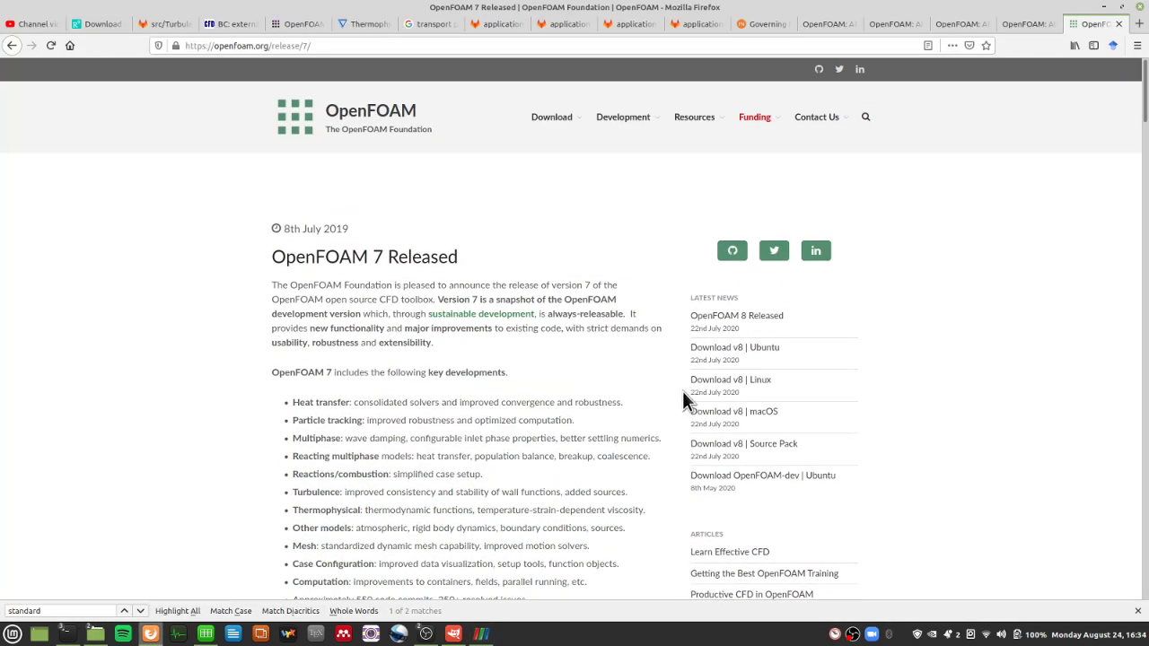
triple_click(432, 127)
left_click(496, 436)
scroll(509, 444, "down", 10)
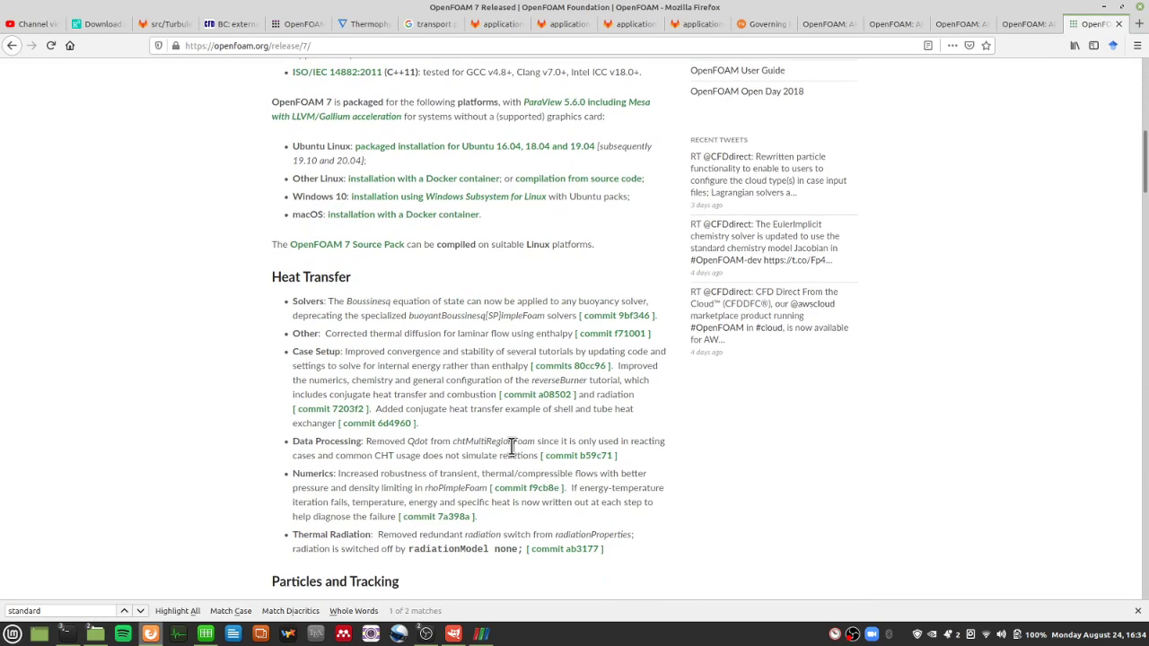
mouse_move(334, 302)
left_mouse_down()
mouse_move(648, 303)
mouse_move(426, 331)
mouse_move(399, 321)
mouse_move(658, 316)
mouse_move(436, 299)
mouse_move(332, 305)
left_mouse_up()
left_click(332, 306)
- Open the commit 9bf346 link in a new tab and switch to it
right_click(640, 319)
left_click(650, 325)
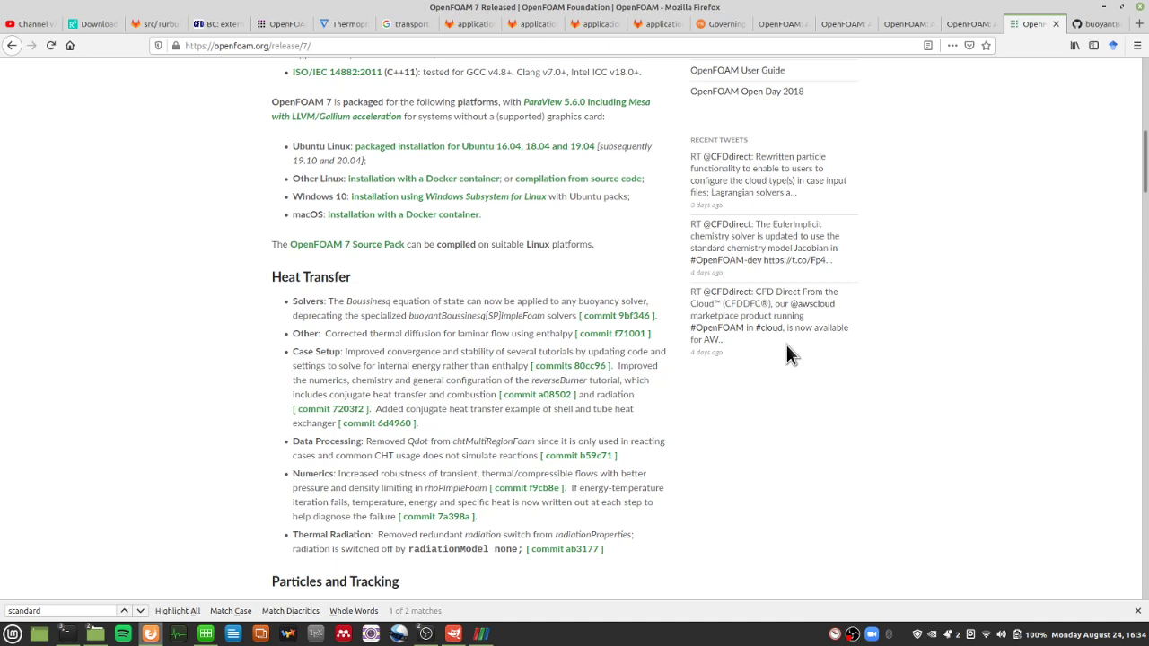
left_click(1100, 24)
- Load the deleted Make/files diff and note the buoyantBoussinesqPimpleFoam EXE line
scroll(512, 508, "down", 5)
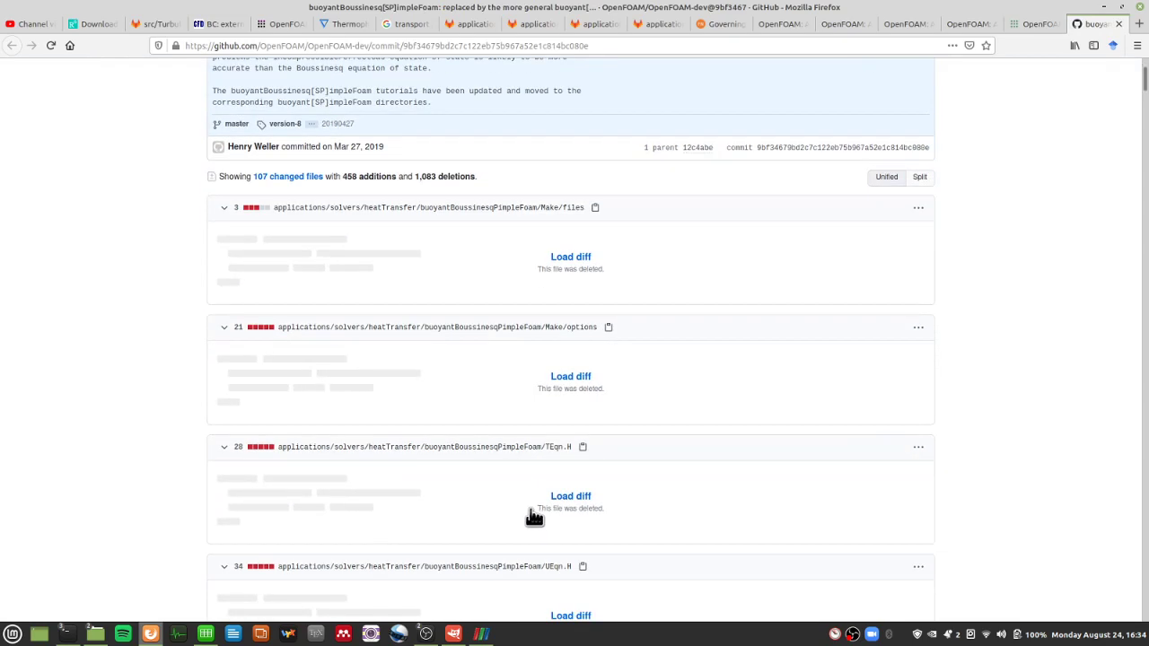
left_click(548, 260)
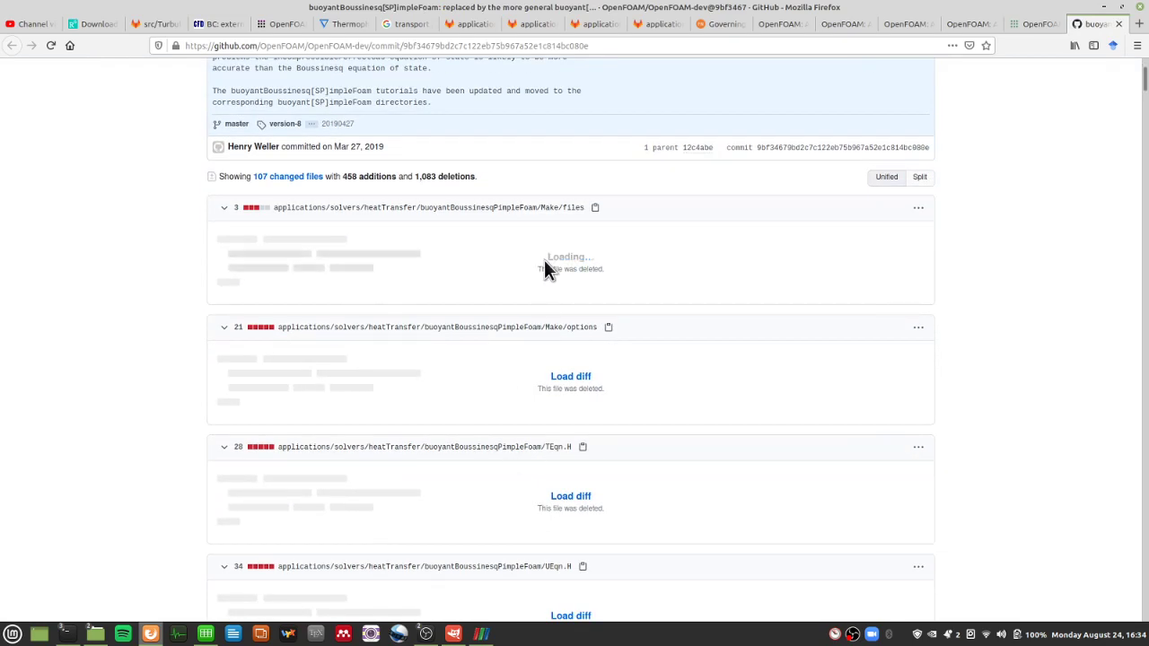
scroll(108, 350, "up", 3)
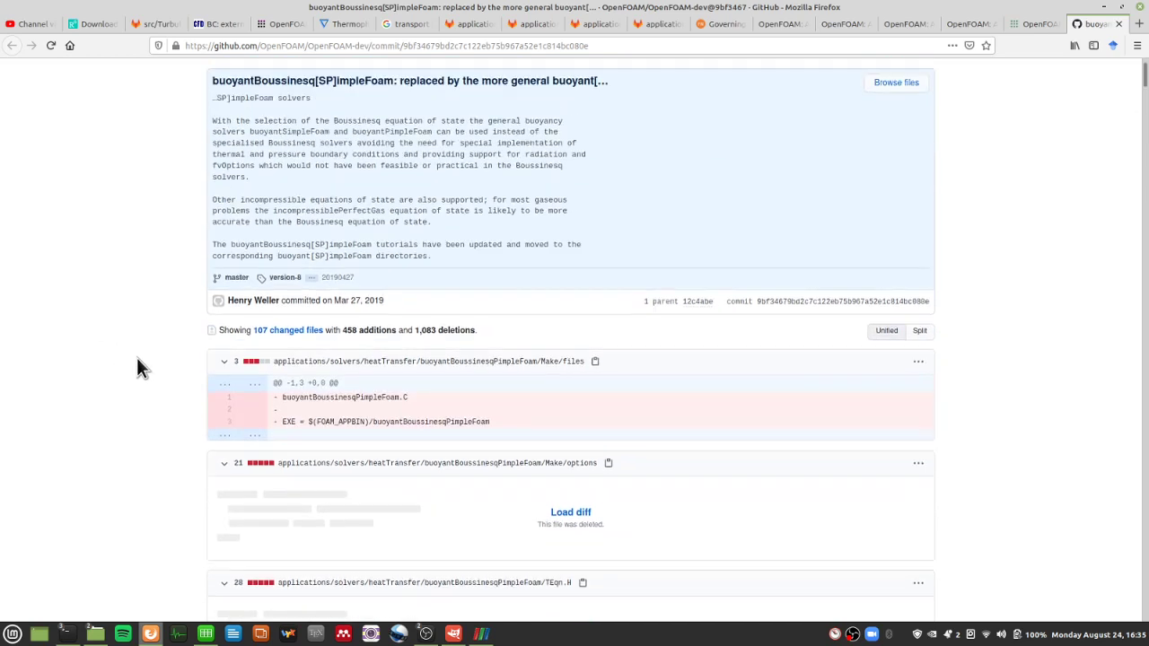
double_click(378, 440)
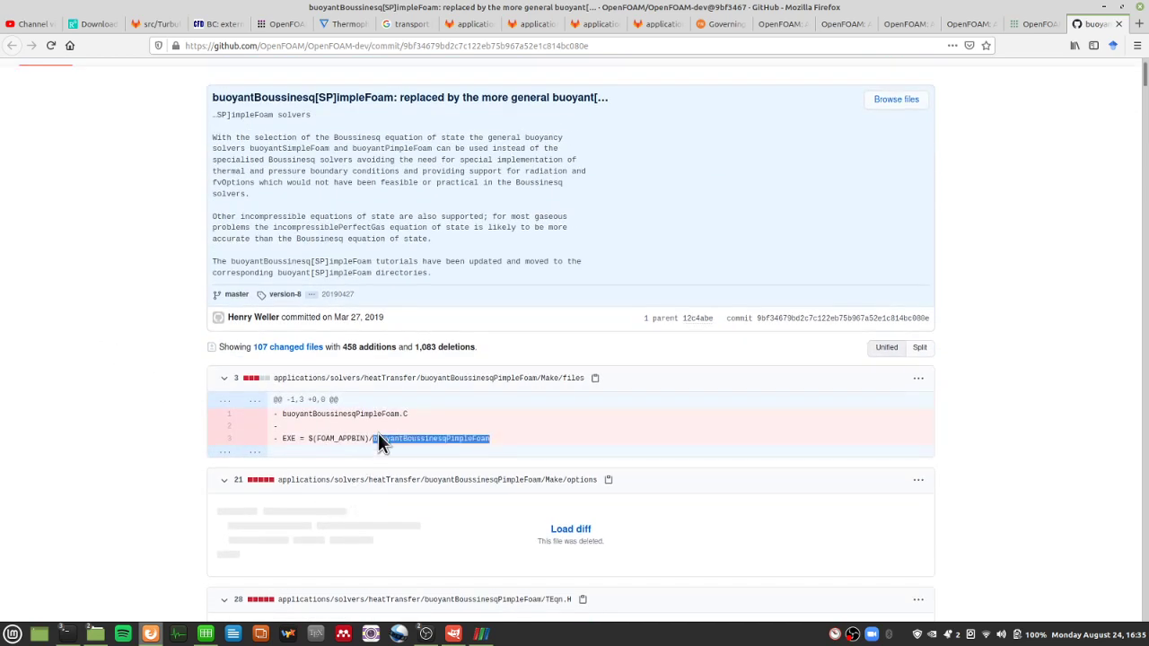
left_click(33, 449)
- Read the commit message, then close the commit tab to return to the release notes
scroll(11, 472, "up", 3)
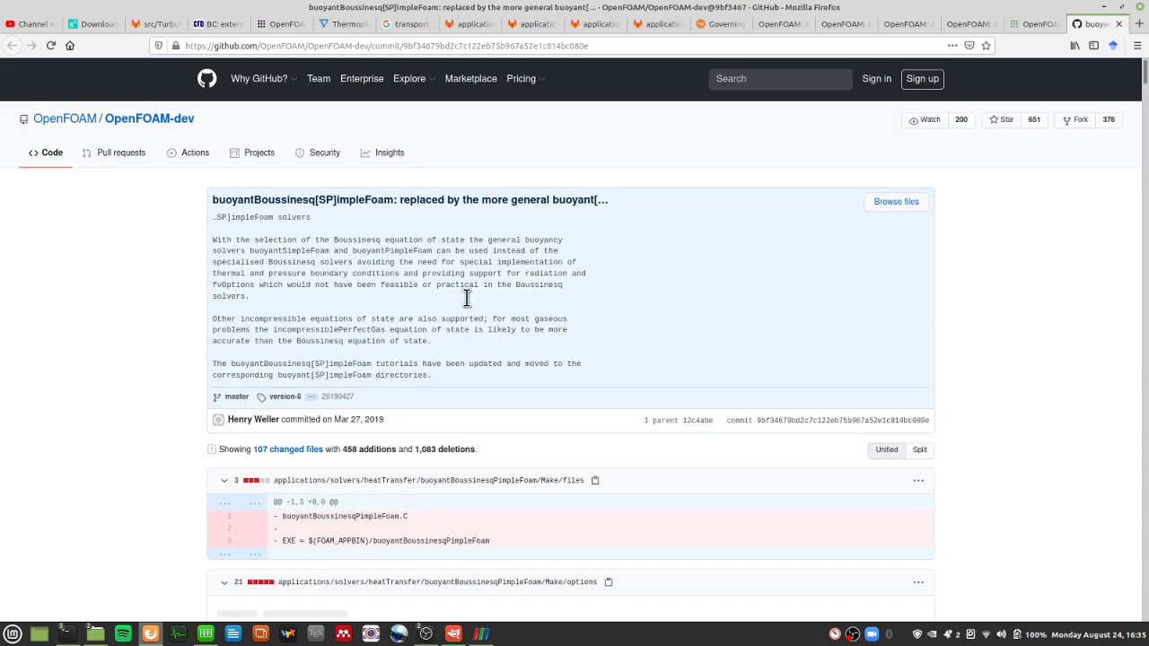
left_click_drag(341, 240, 402, 378)
left_click(578, 259)
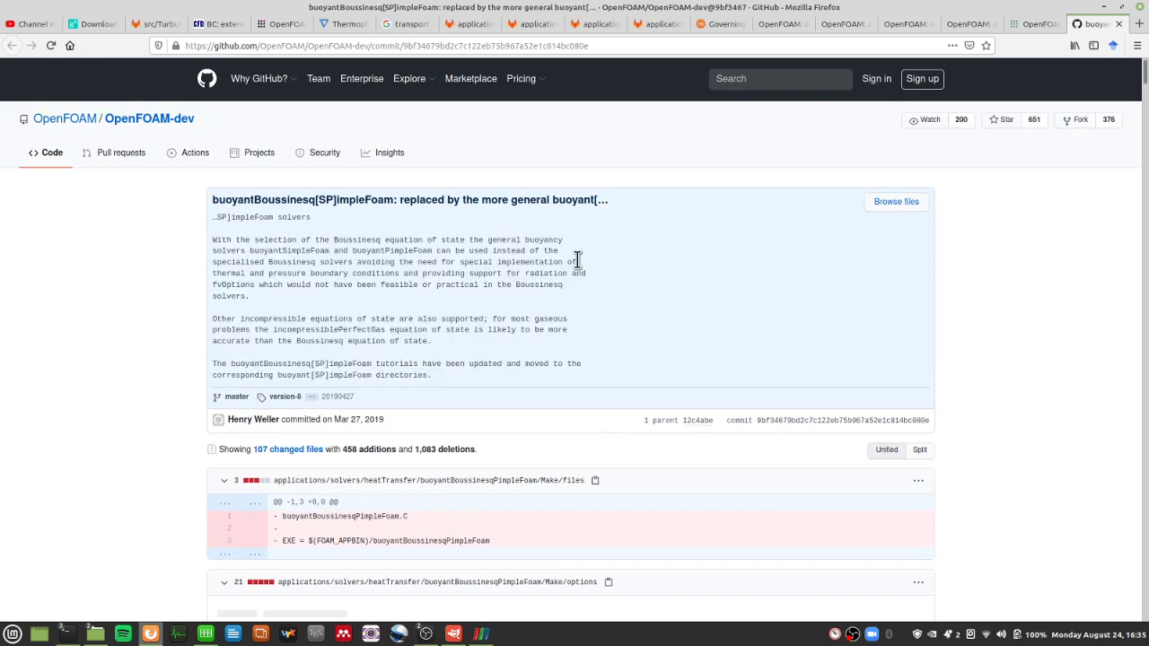
left_click(1118, 29)
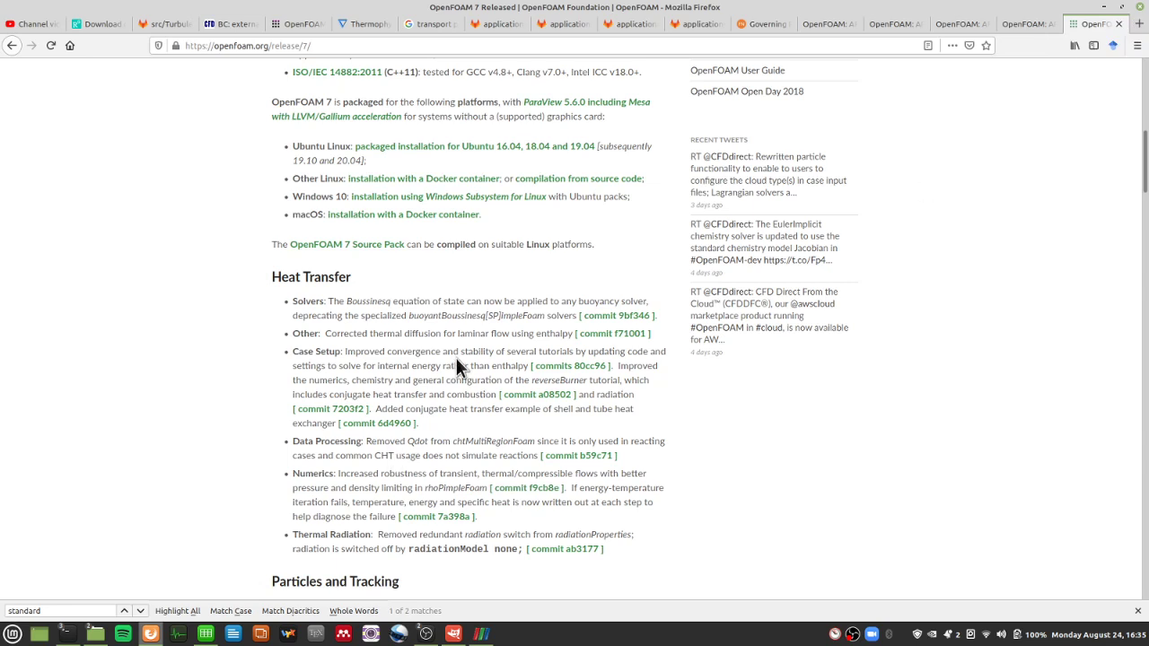
key("ctrl+t")
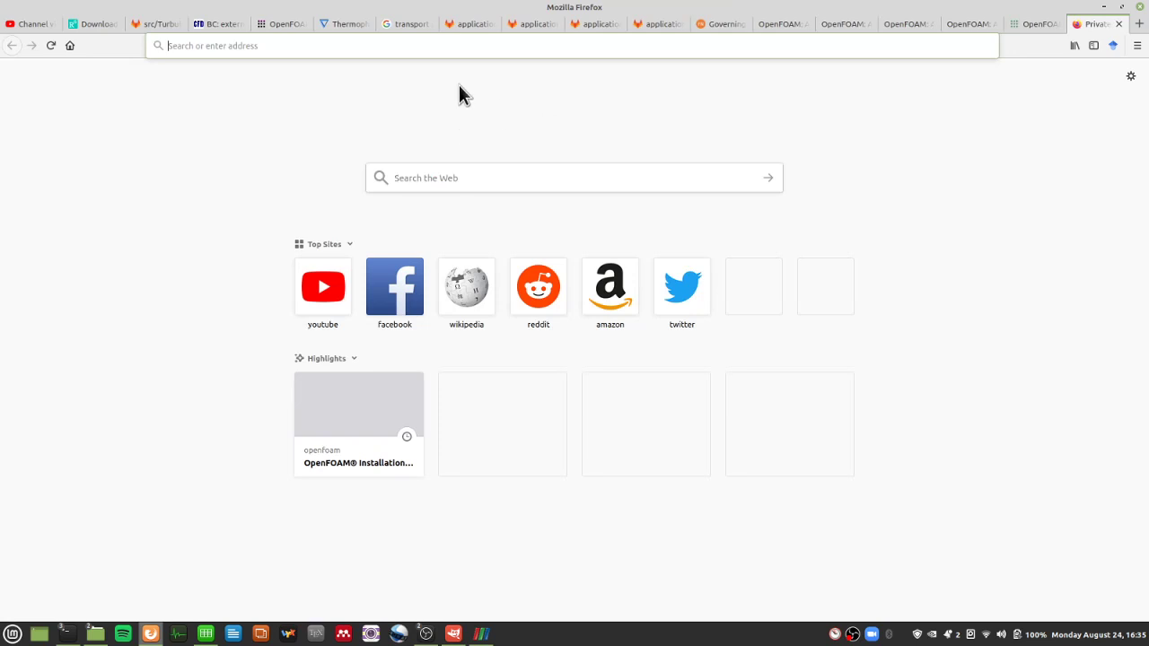
left_click(1119, 25)
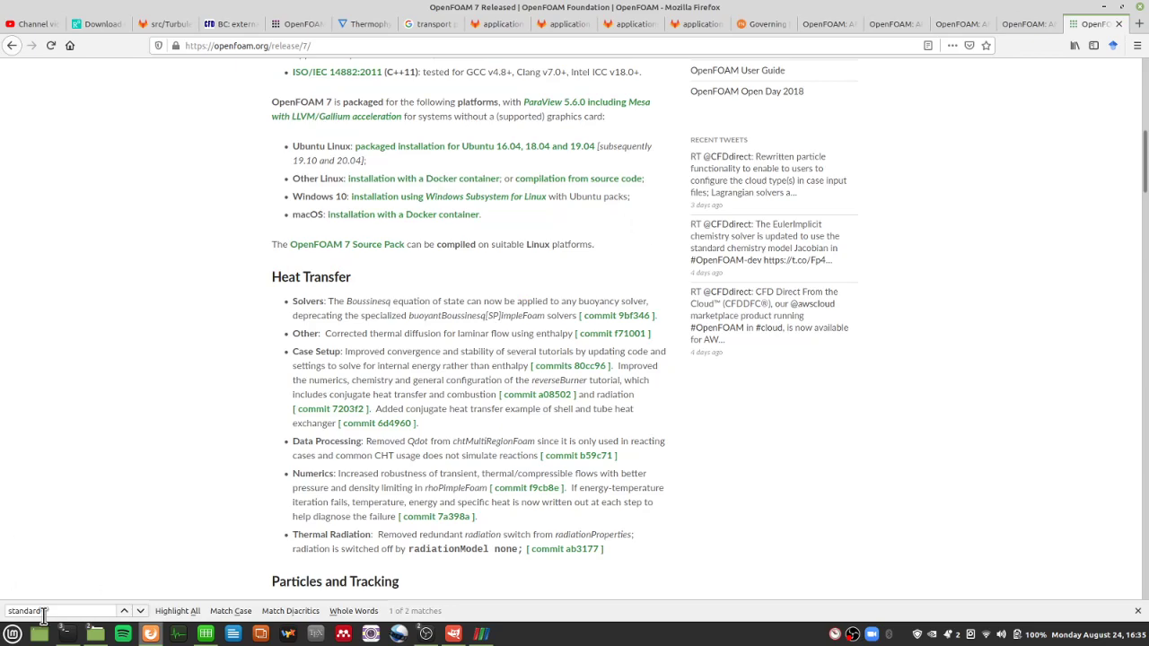
mouse_move(77, 626)
left_click(325, 599)
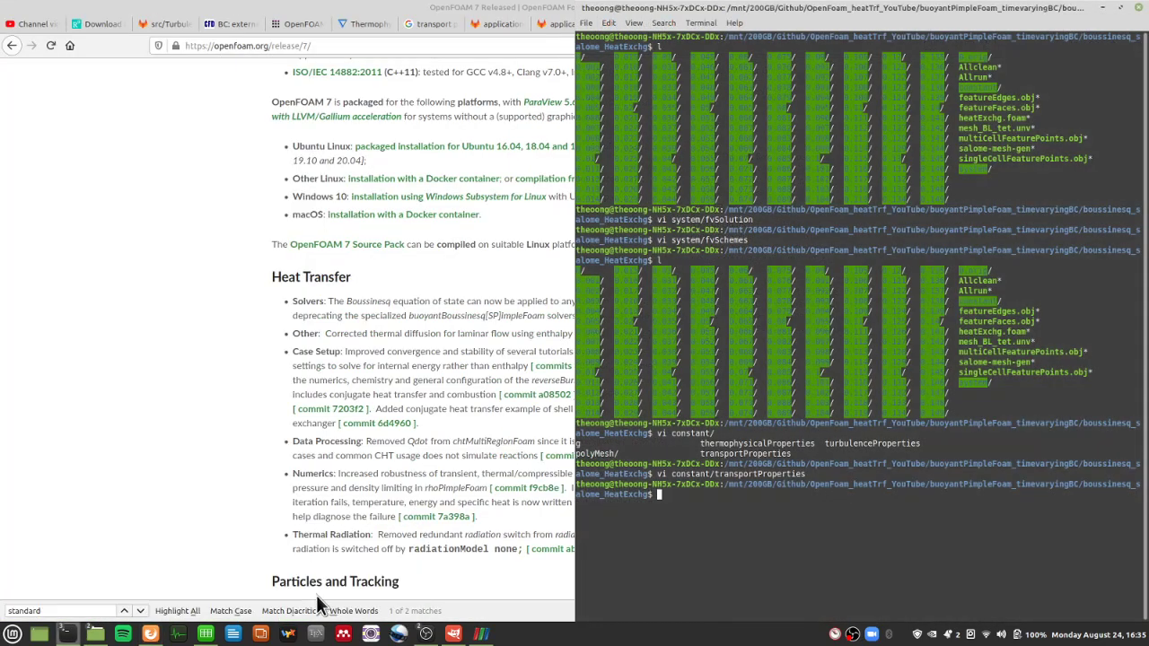
left_click_drag(995, 406, 932, 273)
left_click_drag(961, 397, 668, 275)
left_click_drag(975, 405, 794, 375)
left_click(793, 375)
left_click(59, 375)
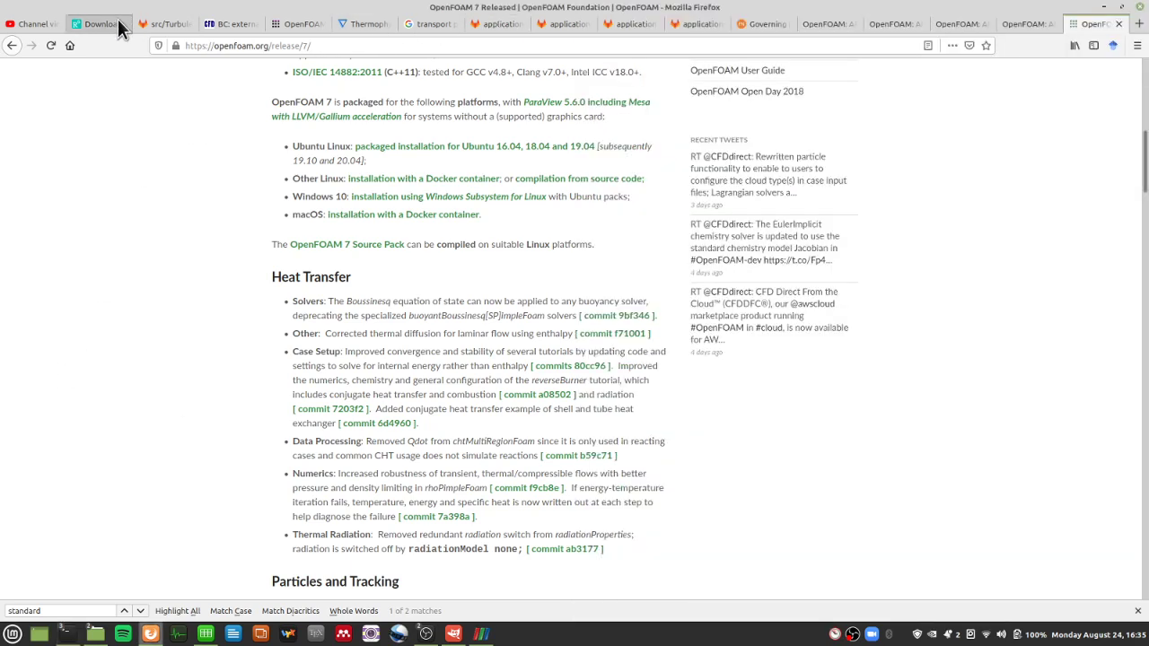
- Switch through the open tabs to the buoyantBoussinesqPimpleFoam pEqn.H source page
left_click(150, 26)
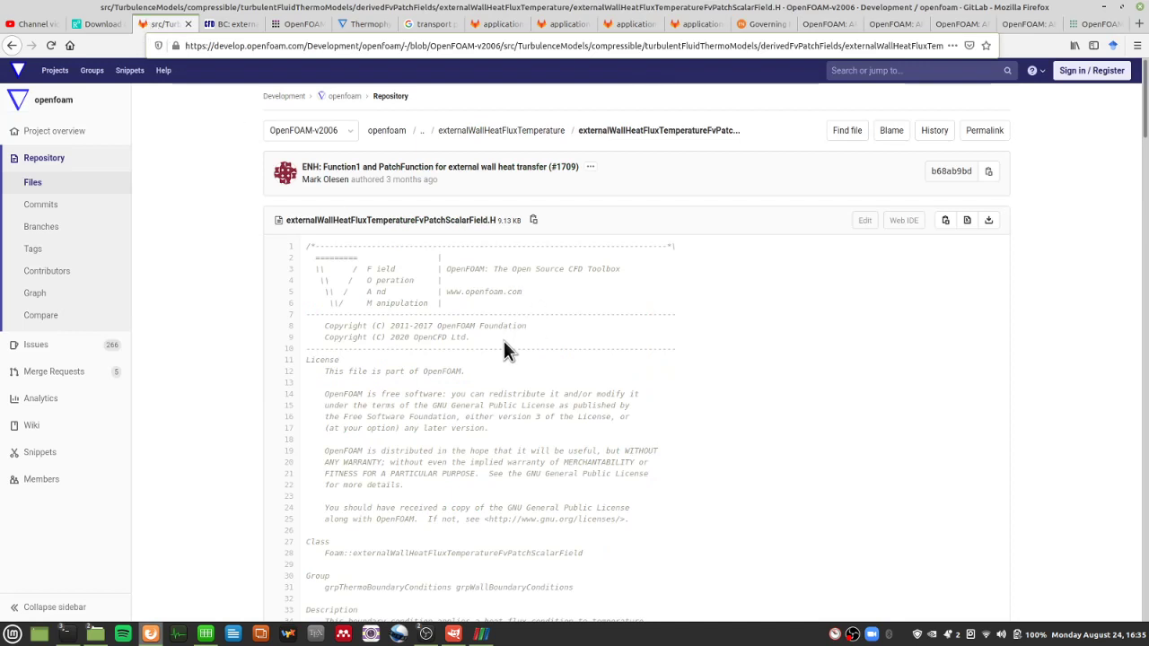
left_click(481, 27)
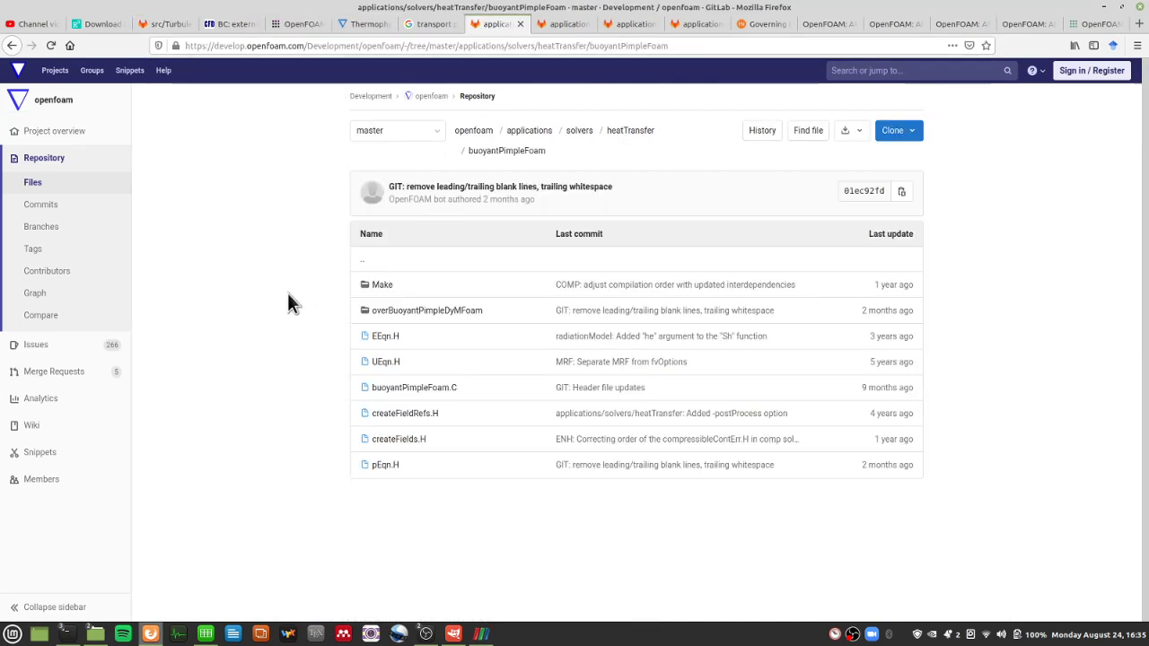
left_click(817, 25)
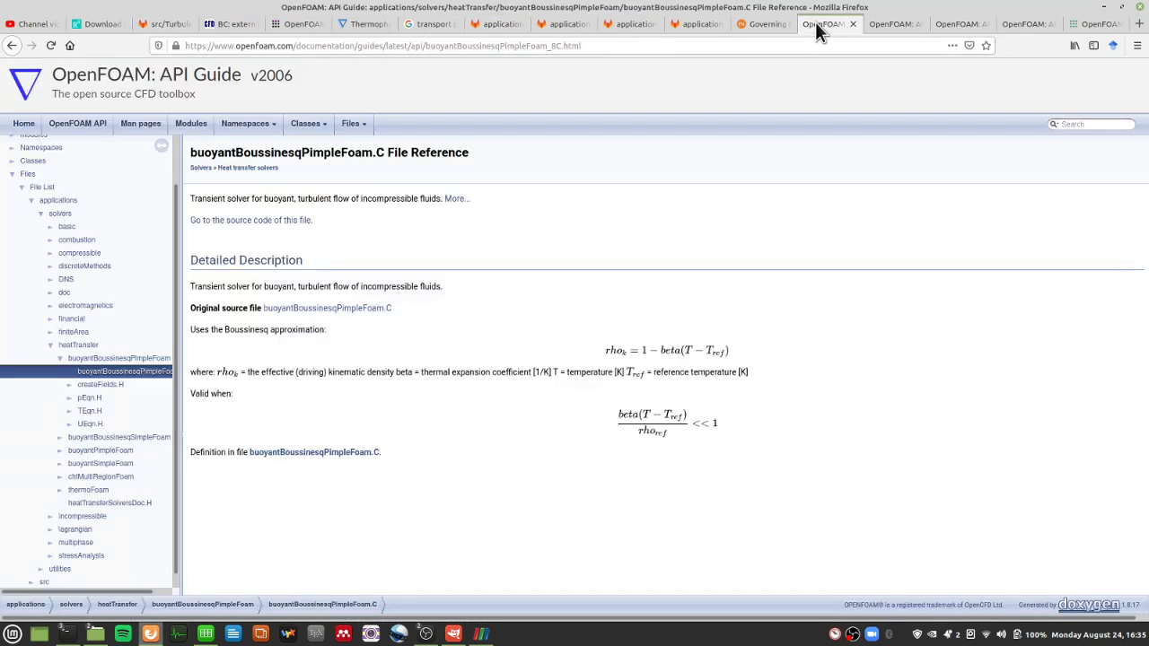
left_click(887, 25)
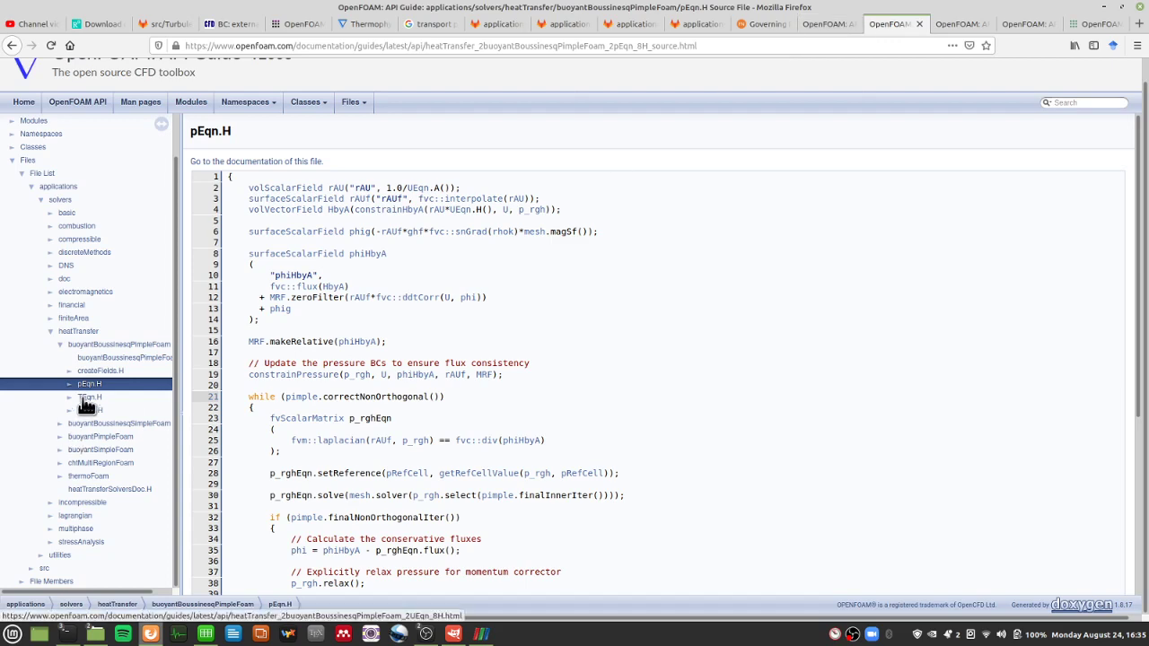
- Highlight the pressure corrector loop in pEqn.H, lines 18–48
scroll(423, 385, "up", 1)
scroll(449, 413, "down", 3)
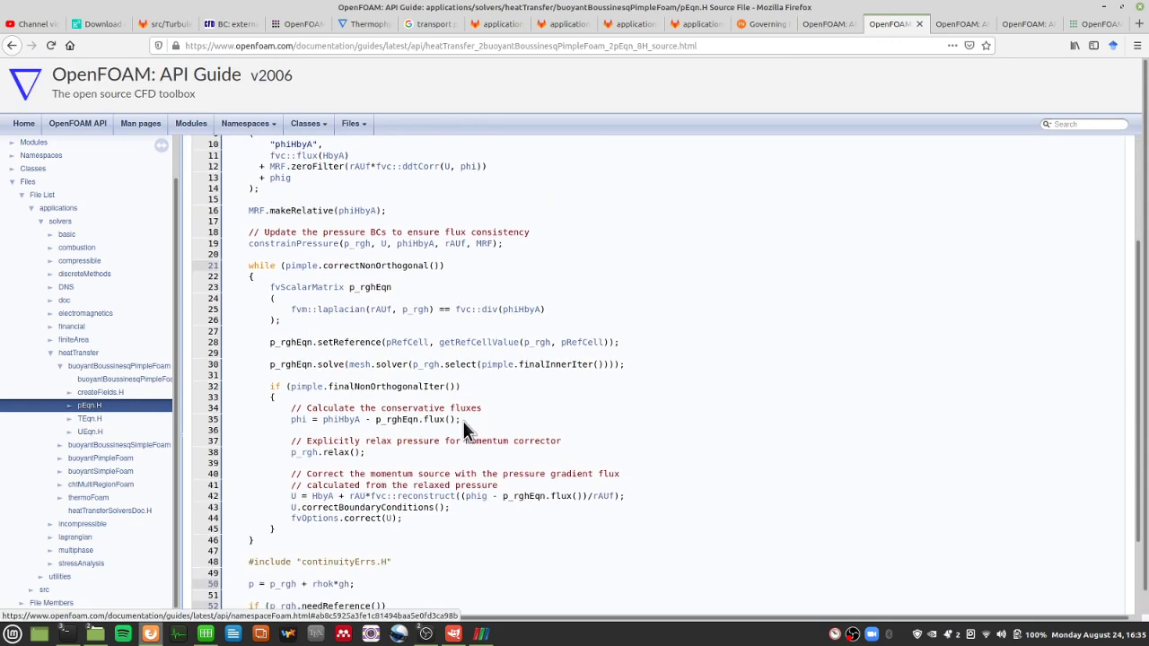
left_click_drag(396, 562, 235, 232)
left_click(838, 316)
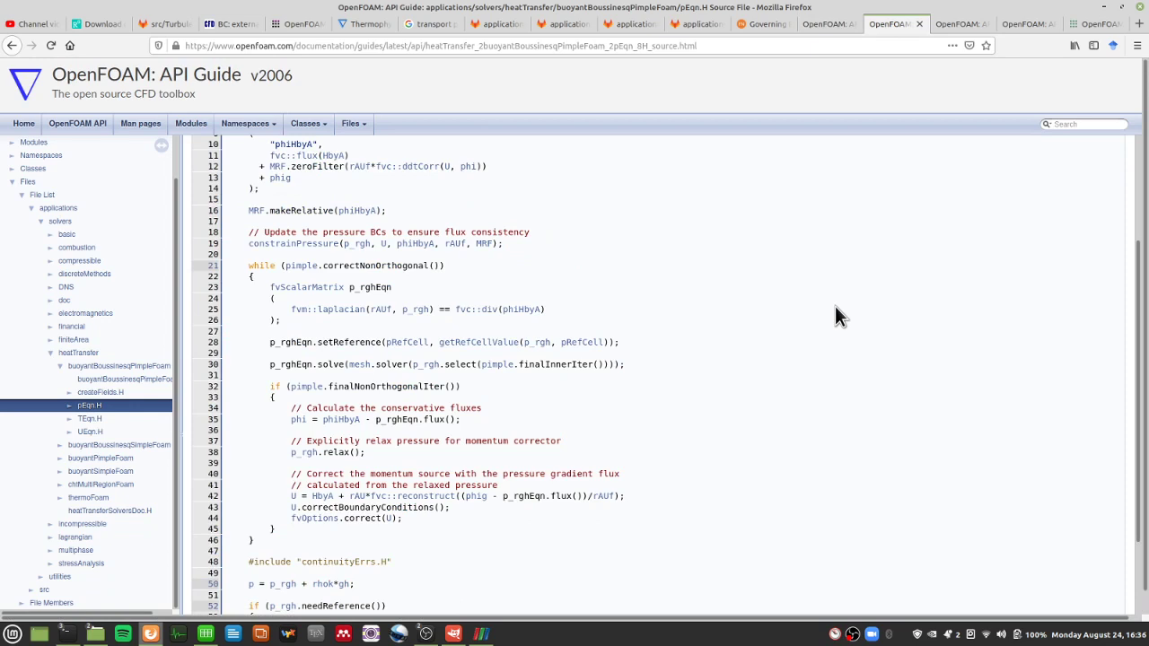
left_click(89, 432)
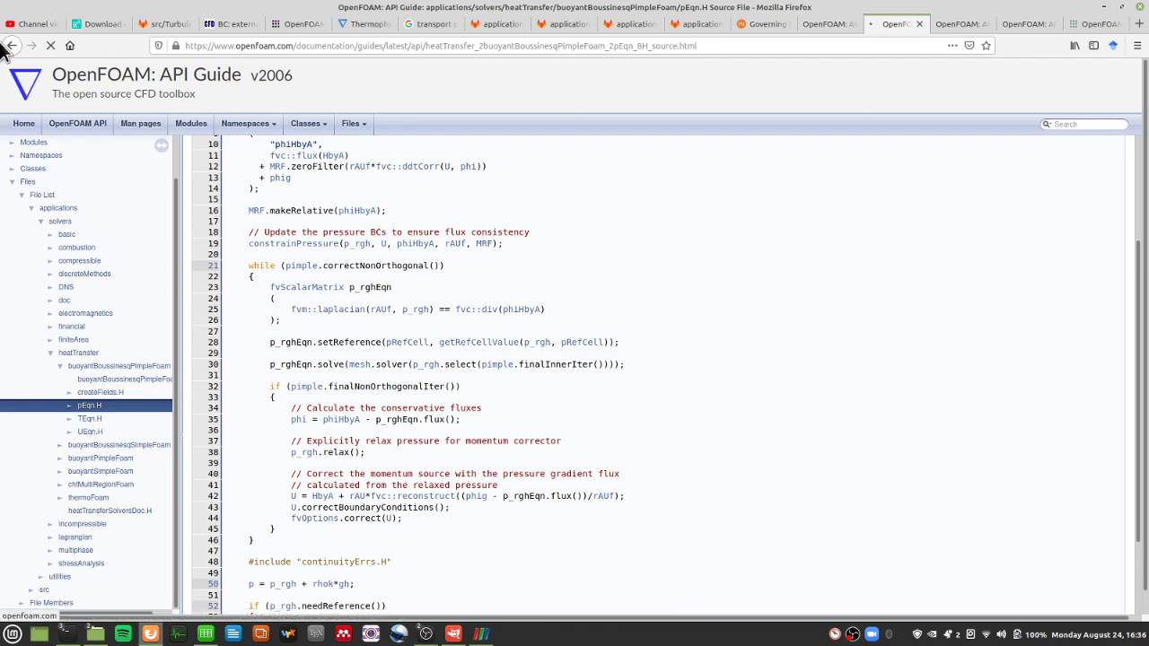
left_click(11, 46)
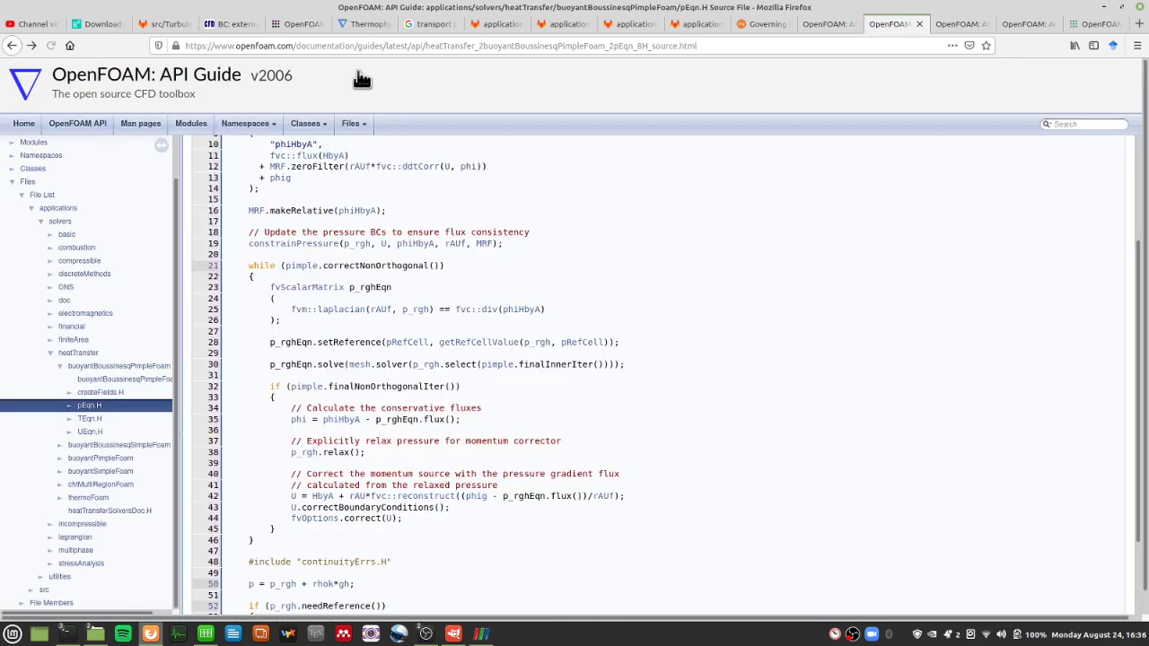
- Switch to UEqn.H and highlight the UEqn momentum matrix, lines 4–11
left_click(962, 25)
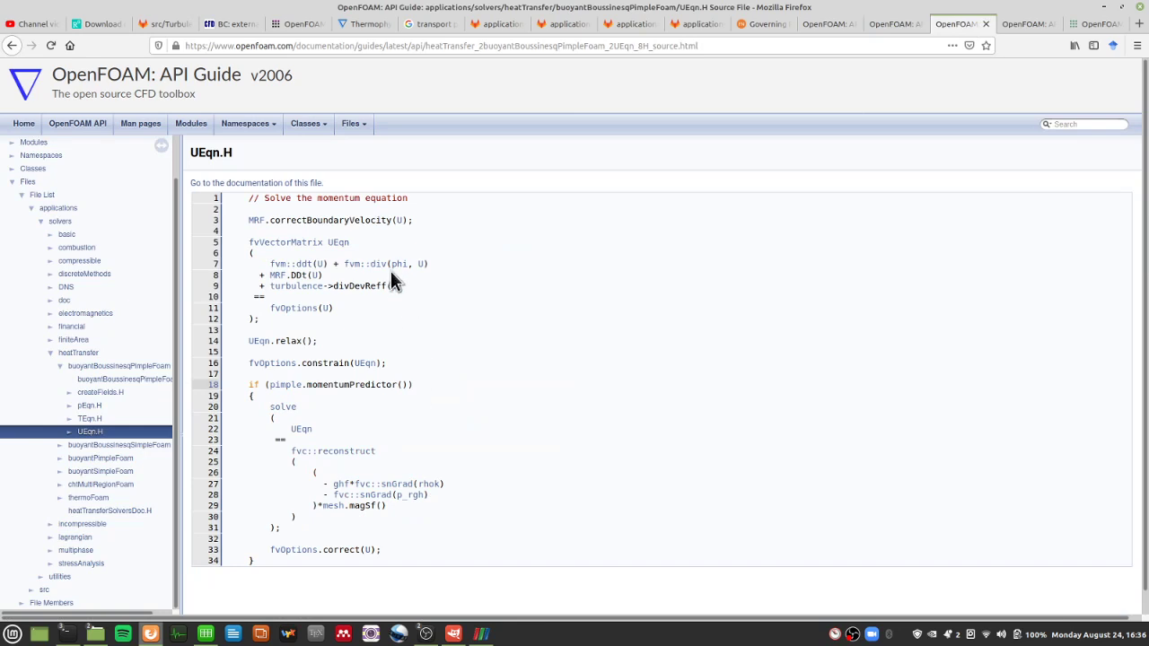
left_click_drag(414, 235, 431, 307)
left_click(431, 306)
left_click_drag(430, 224, 466, 314)
left_click(466, 314)
- Highlight the fvm::ddt(U) and div(phi, U) terms on line 7
left_click_drag(329, 264, 269, 266)
triple_click(428, 266)
left_click(426, 268)
left_click_drag(427, 268, 375, 269)
left_click(405, 271)
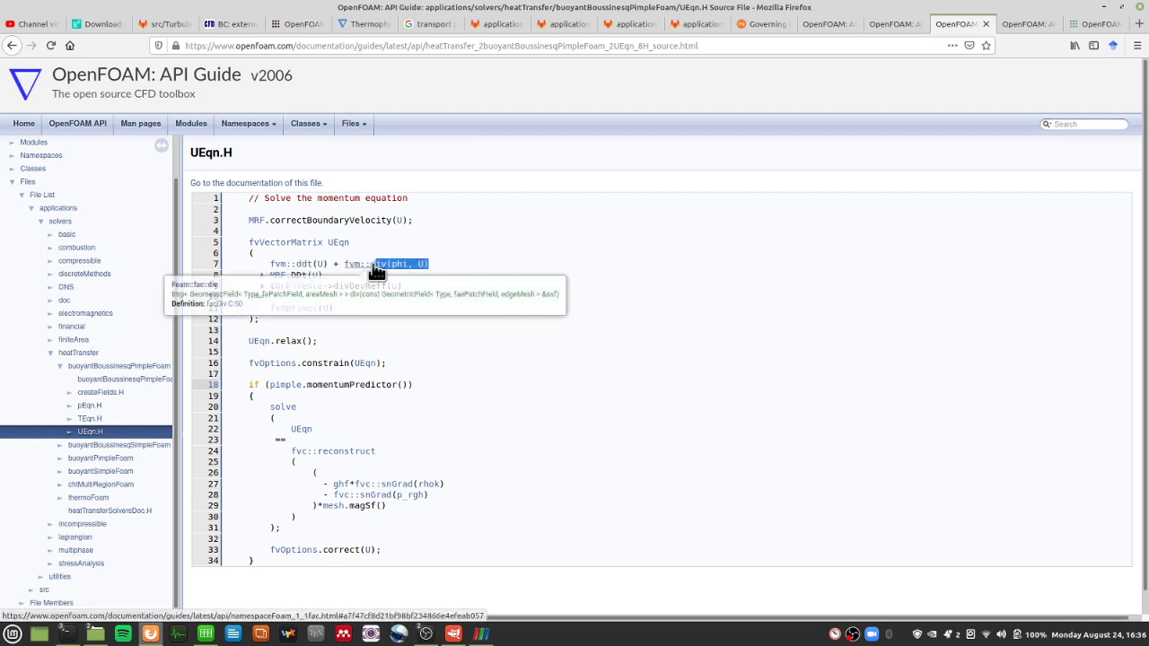
left_click(474, 269)
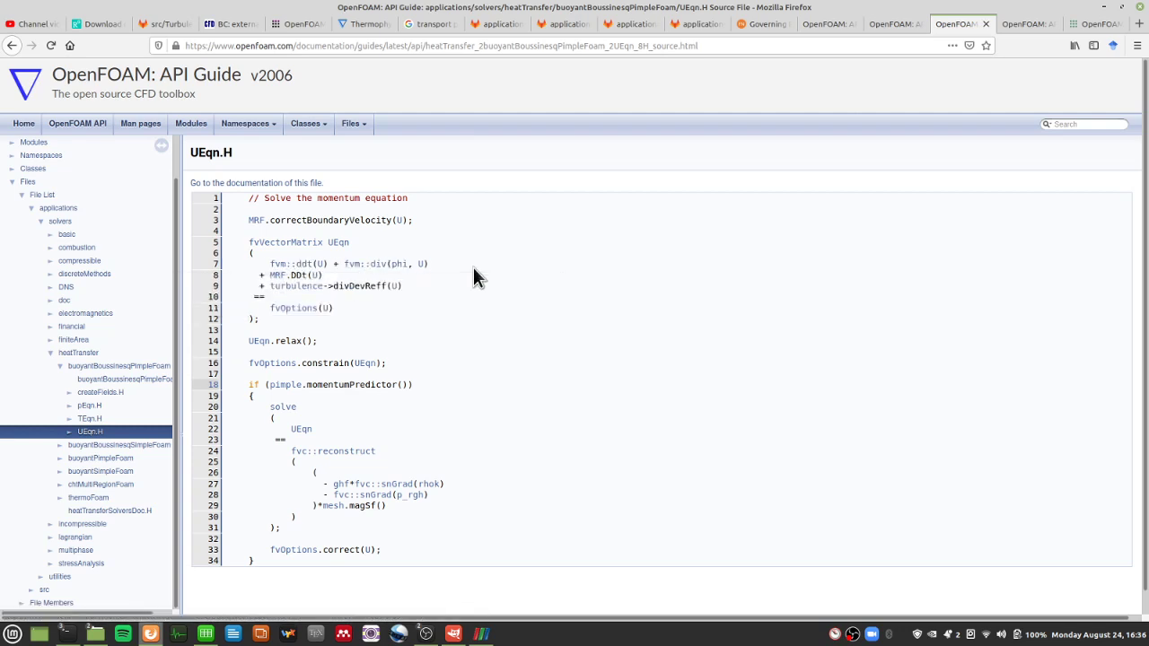
- Highlight the + MRF.DDt(U) term and open the MRF definition in a new tab
left_click_drag(330, 277, 271, 278)
left_click(554, 288)
mouse_move(276, 278)
left_click_drag(322, 275, 240, 273)
left_click(387, 304)
right_click(291, 280)
left_click(327, 282)
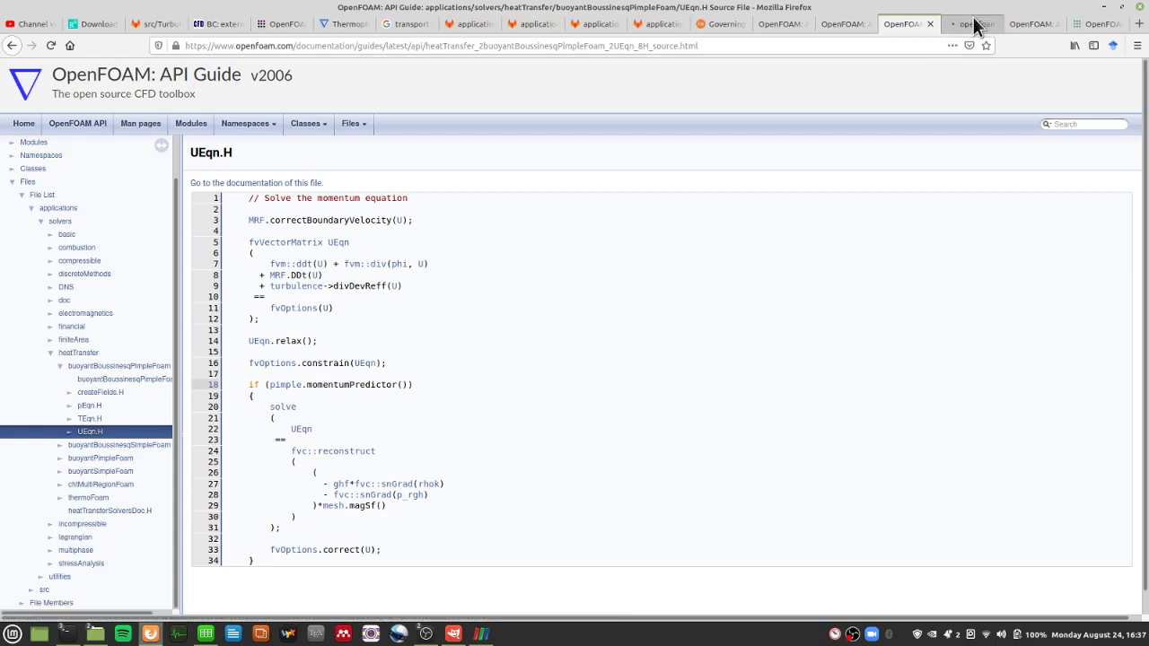
- Check the MRF definition in setRegionFluidFields.H, then close that tab
left_click(975, 24)
scroll(441, 334, "up", 5)
scroll(461, 344, "up", 20)
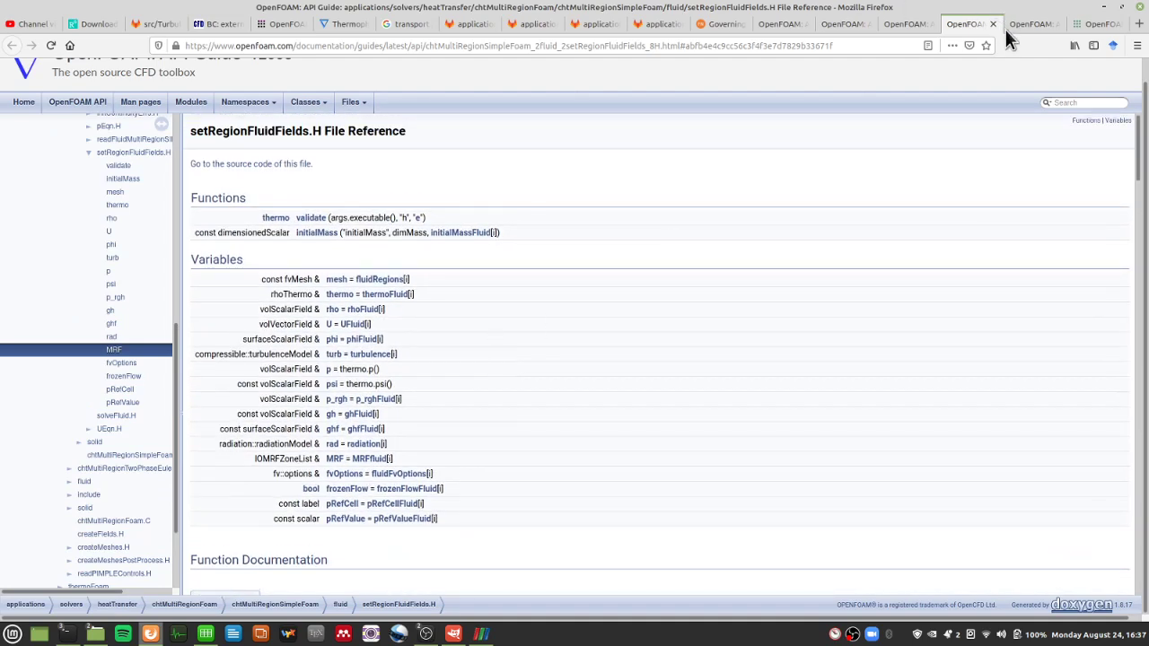
left_click(992, 25)
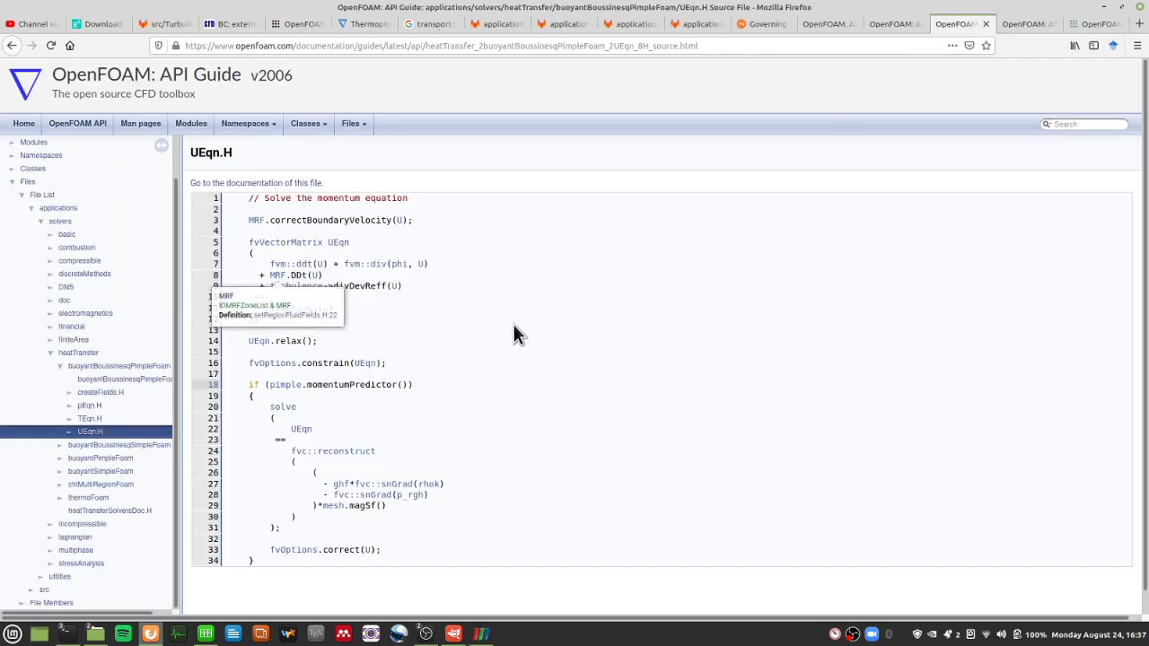
- In UEqn.H, highlight the turbulence divDevReff(U) and fvOptions(U) terms on lines 9 and 11
triple_click(403, 284)
left_click(438, 296)
left_click_drag(406, 287, 250, 292)
left_click(395, 324)
left_click_drag(334, 308, 238, 310)
left_click(449, 361)
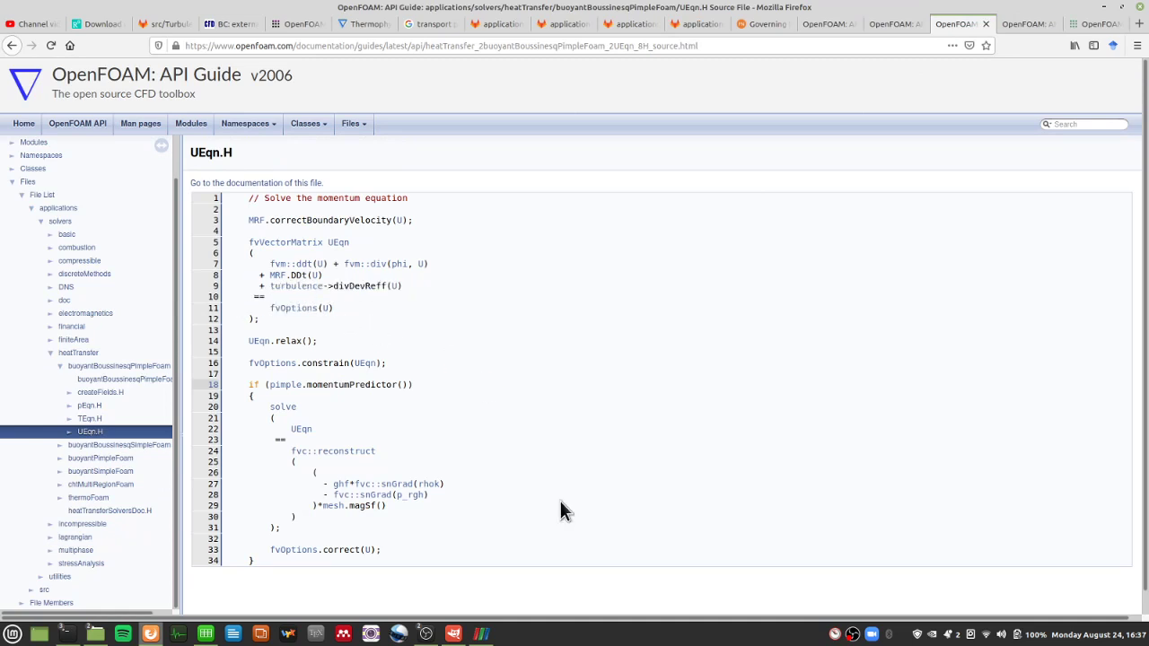
left_click(1020, 24)
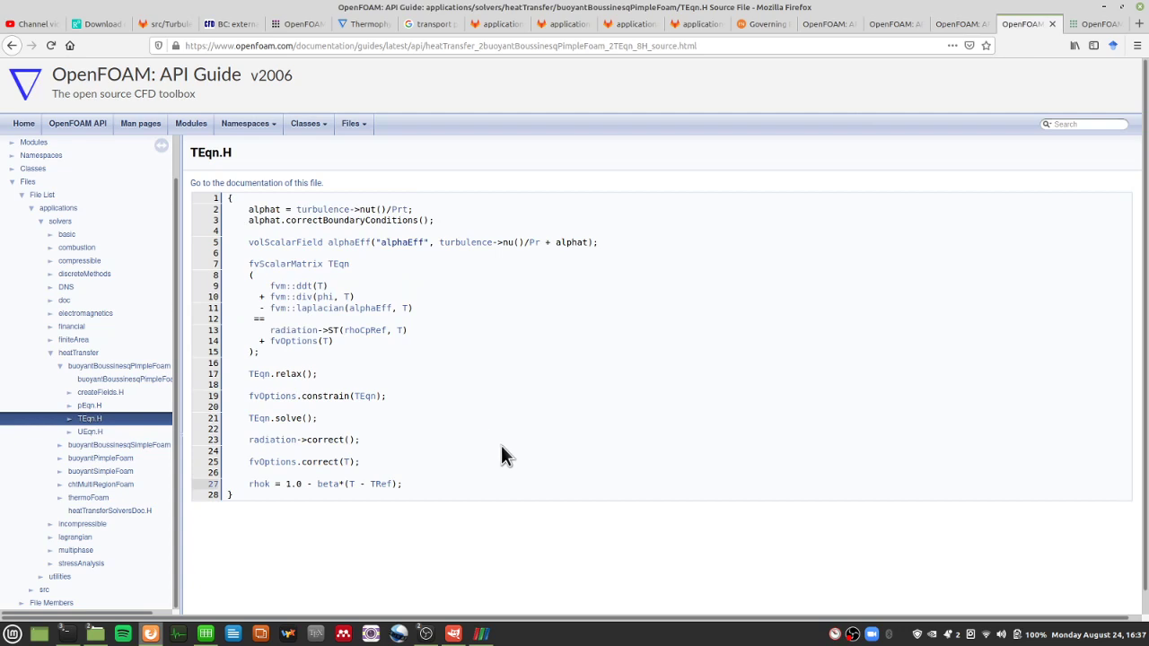
- Highlight the TEqn code (lines 3–14), the fvm::ddt(T) term and the laplacian alphaEff diffusivity
left_click_drag(424, 343, 248, 209)
left_click(358, 285)
mouse_move(265, 285)
left_mouse_down()
mouse_move(330, 284)
mouse_move(271, 296)
left_mouse_up()
left_click(353, 283)
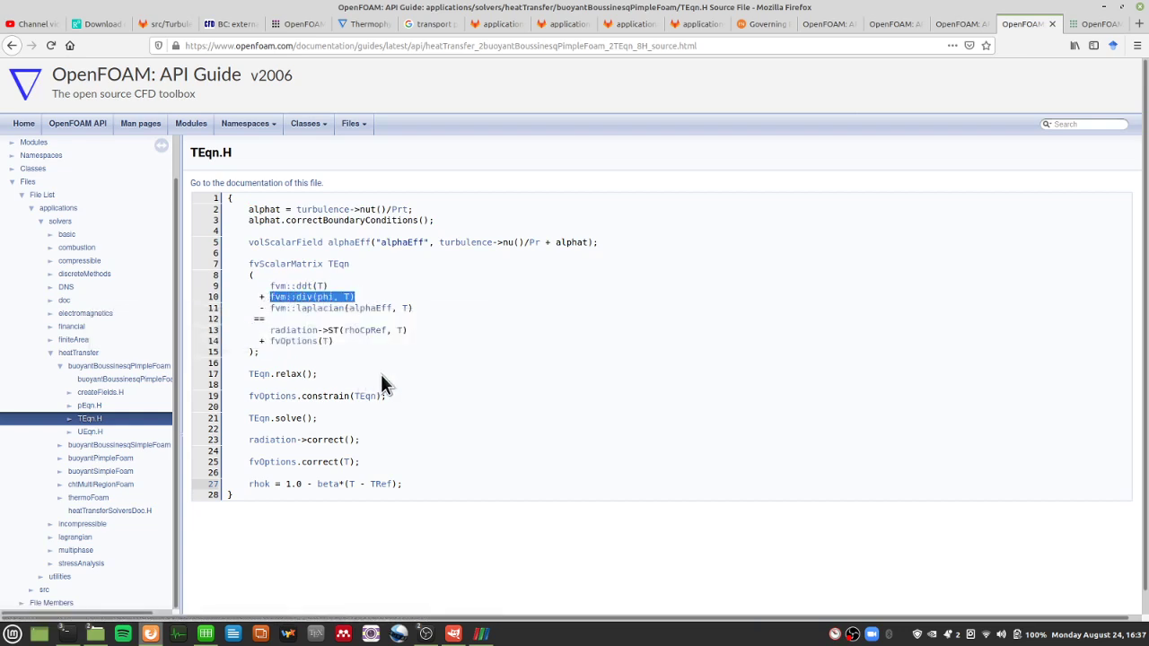
triple_click(424, 305)
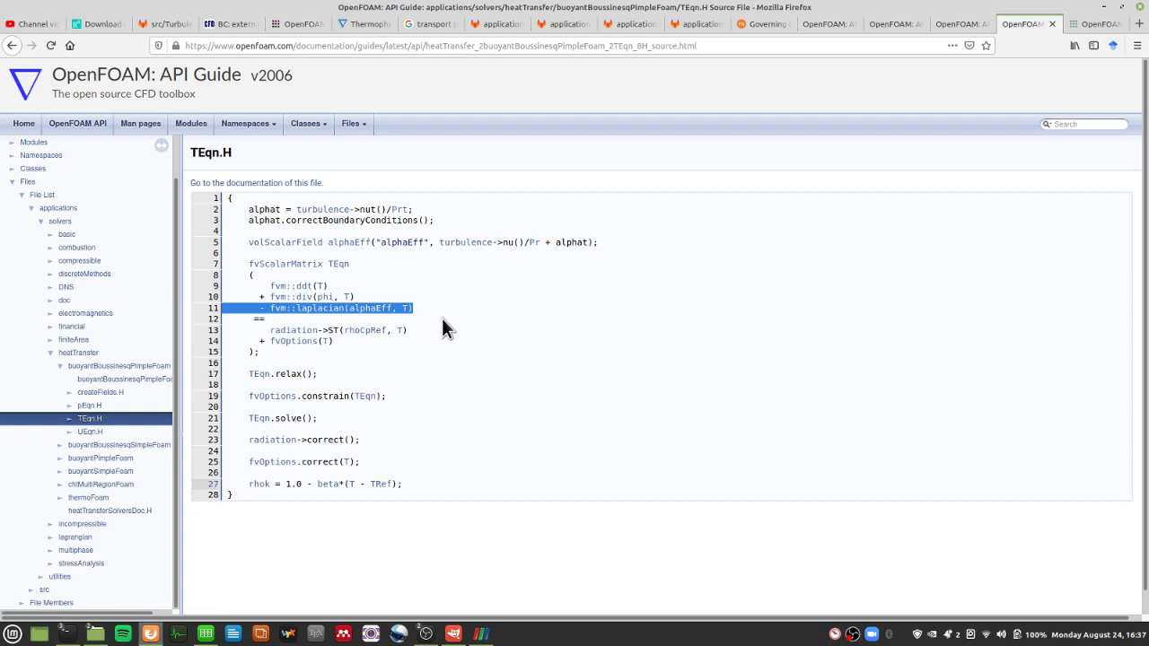
left_click(443, 319)
left_click_drag(423, 311, 359, 314)
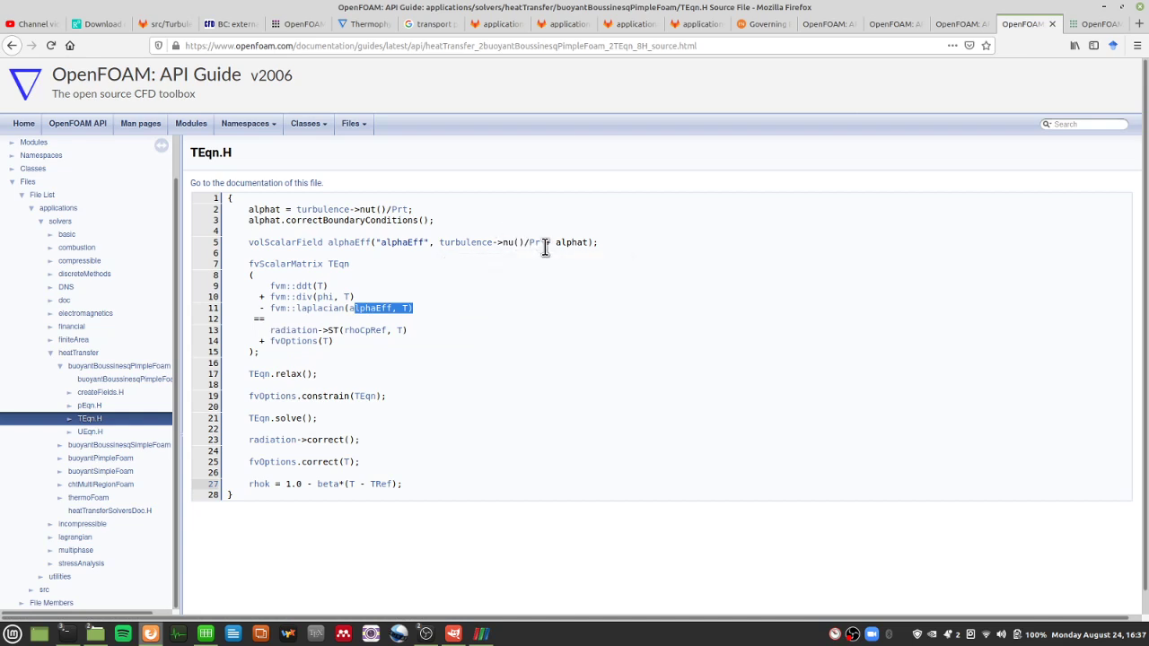
left_click(522, 377)
- Highlight the radiation->ST(rhoCpRef, T) and fvOptions(T) source terms
triple_click(411, 308)
triple_click(414, 329)
left_click_drag(431, 339, 306, 332)
left_click_drag(410, 330, 228, 330)
left_click(342, 383)
left_click_drag(337, 342, 277, 348)
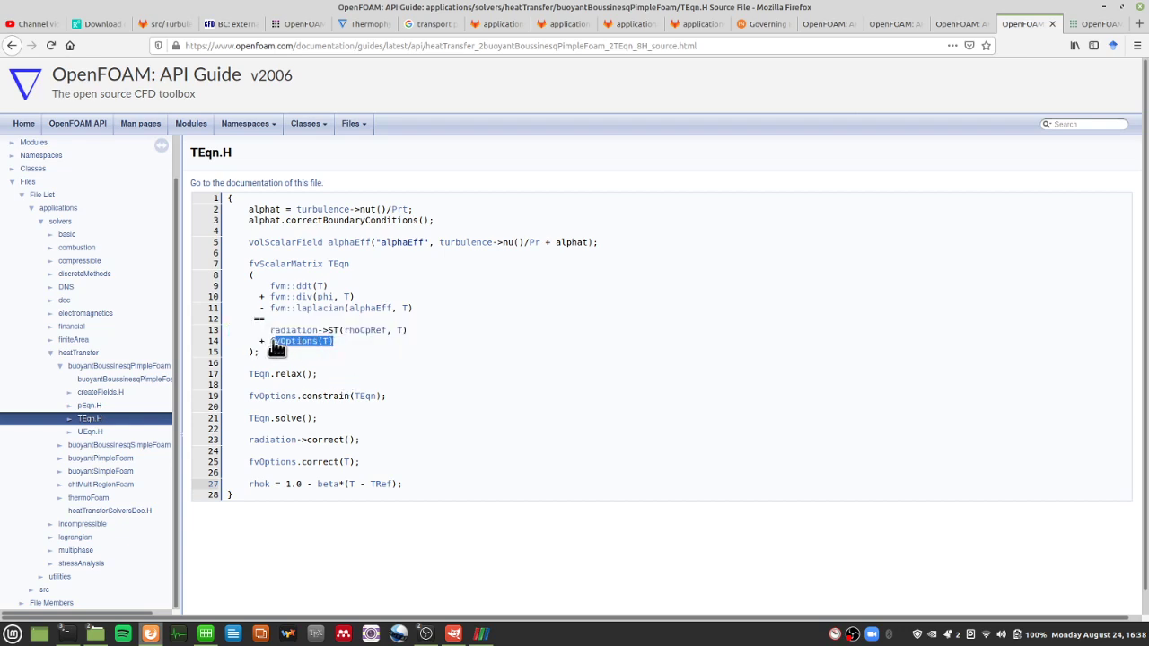